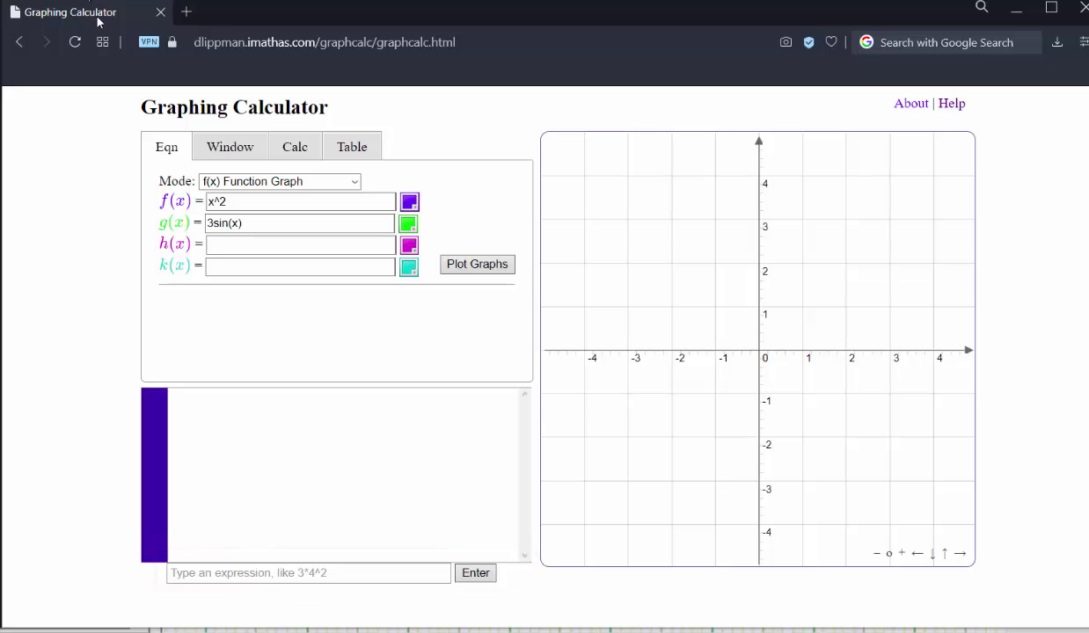
# Step: Move the calculator window aside to uncover the list of expressions, and evaluate 2+3*5
pyautogui.moveTo(101, 15); pyautogui.dragTo(800, 23)
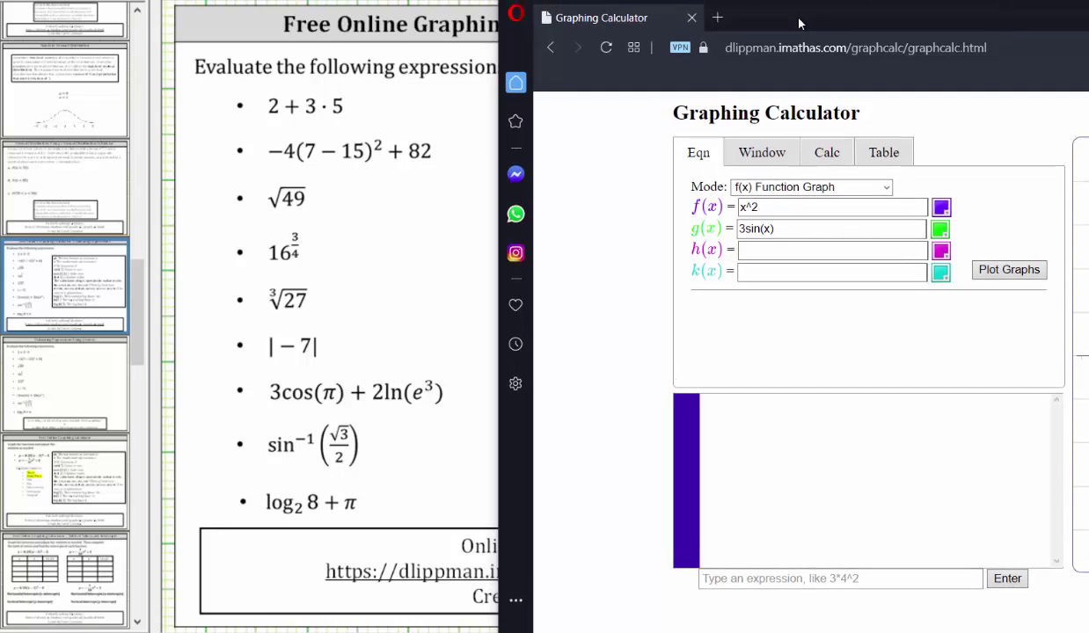
pyautogui.click(737, 577)
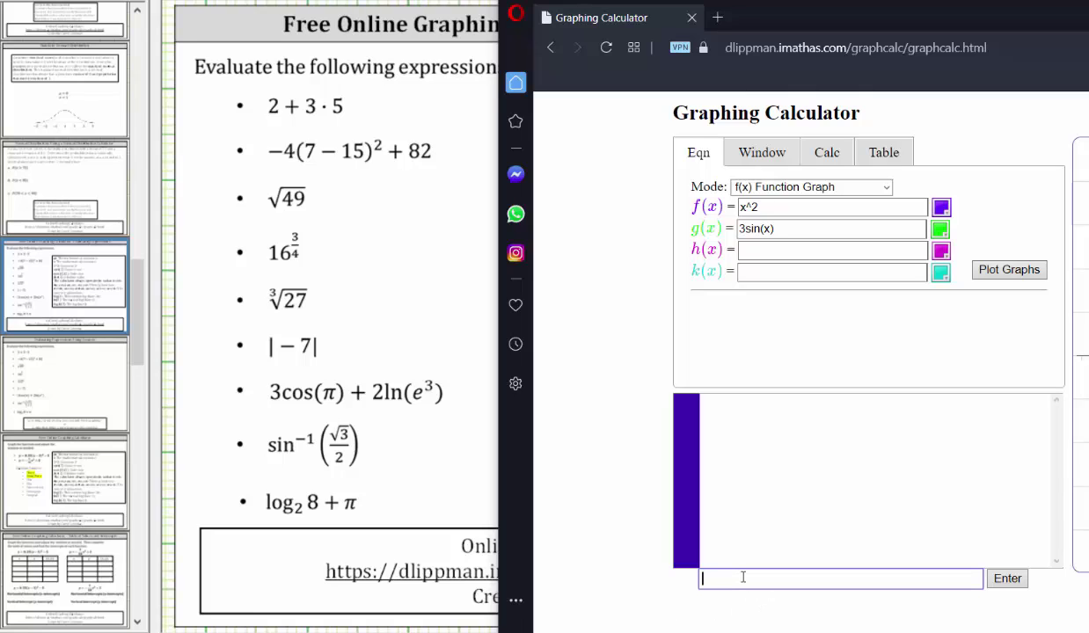
pyautogui.write('2+')
pyautogui.write('3*5')
pyautogui.click(1001, 582)
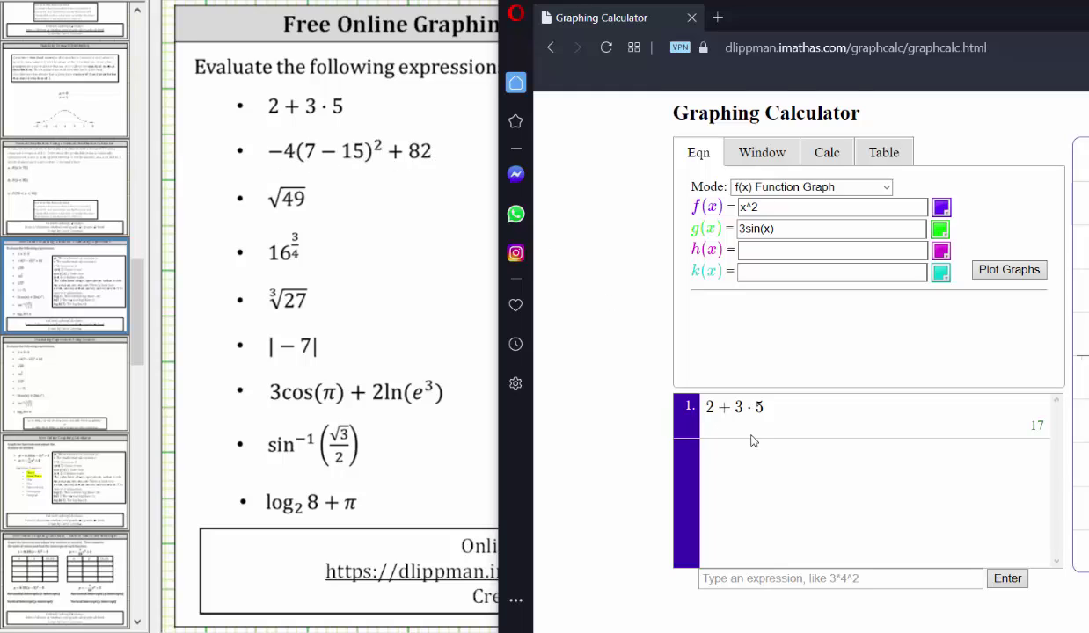
# Step: Evaluate the expression -4(7-15)^2+82 in the calculator
pyautogui.click(733, 579)
pyautogui.write('-4')
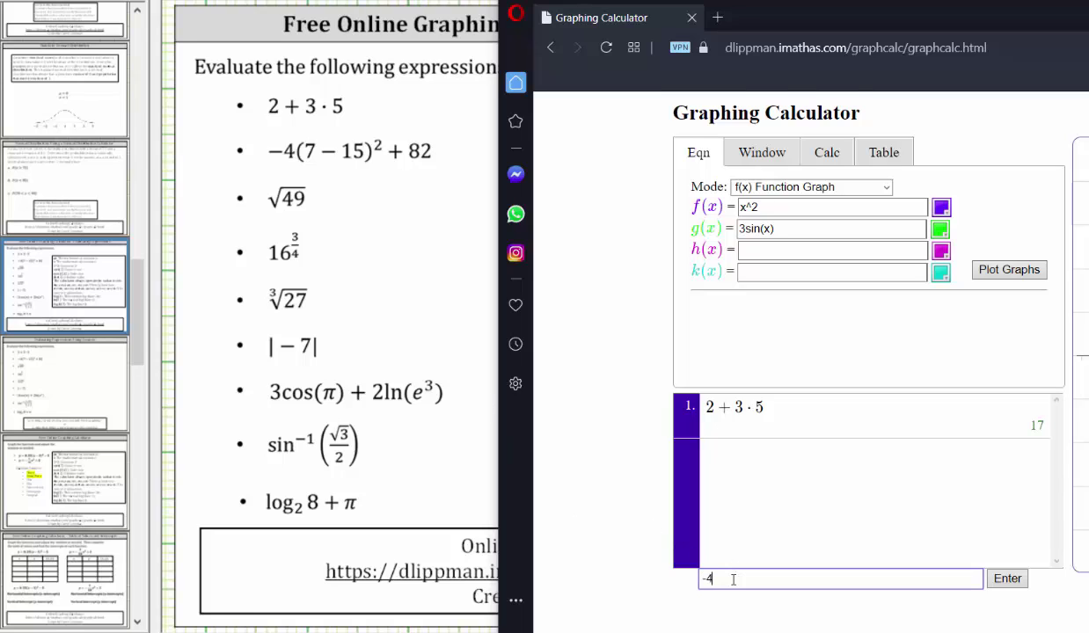
pyautogui.write('(7')
pyautogui.write('2+82')
pyautogui.click(1004, 578)
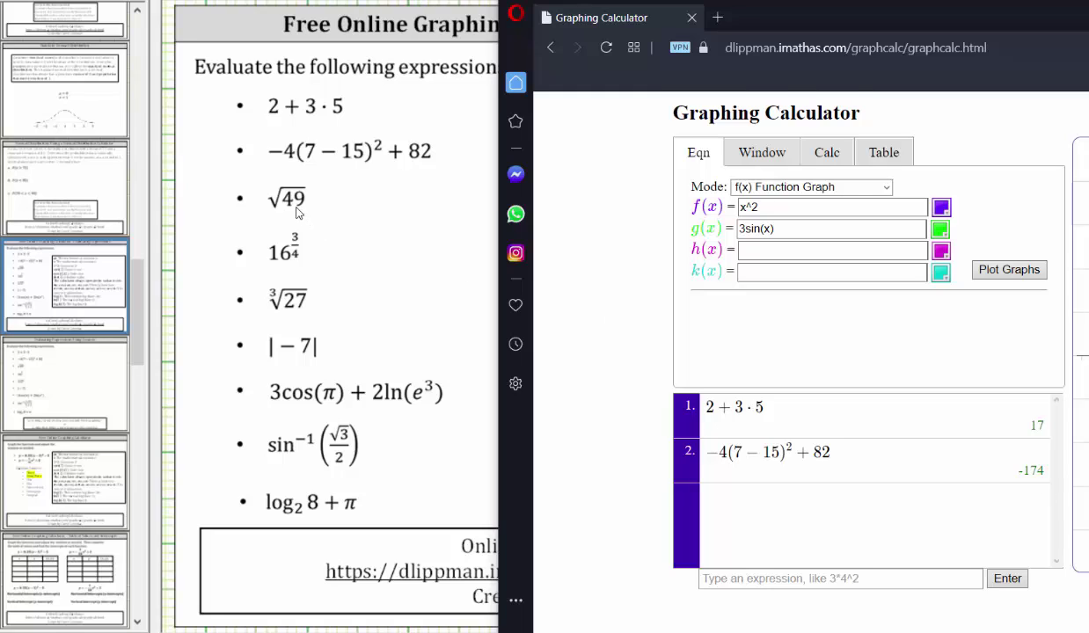
# Step: Evaluate the square root of 49 by entering sqrt(49)
pyautogui.click(784, 578)
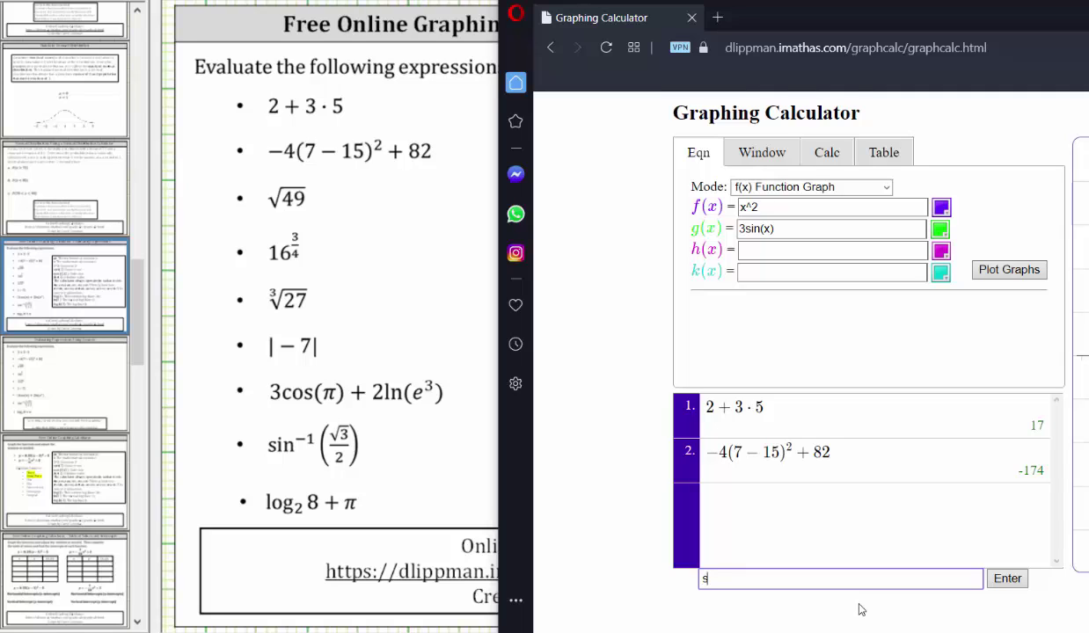
pyautogui.write('sqrt(49)')
pyautogui.click(1003, 577)
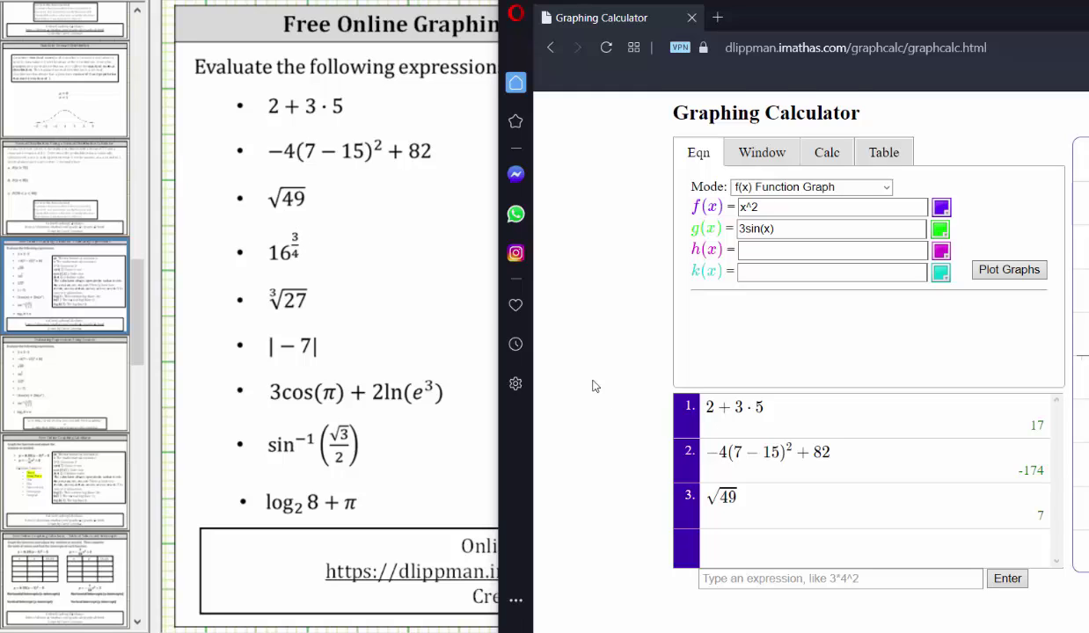
# Step: Evaluate 16^(3/4) with the exponent in parentheses, and 16^3/4 without parentheses for comparison
pyautogui.click(743, 577)
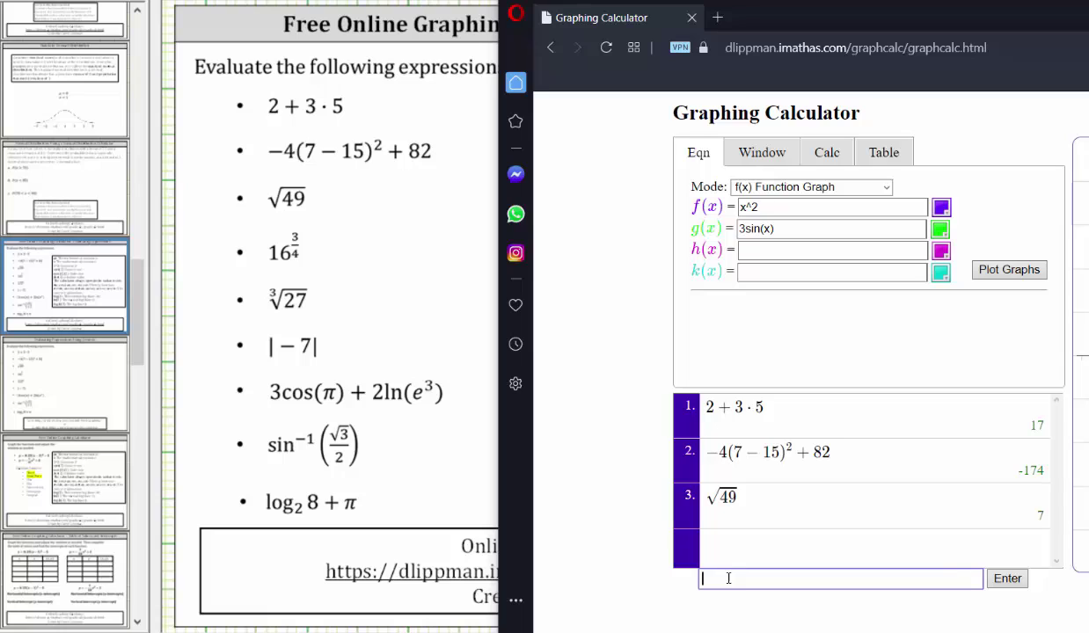
pyautogui.write('16^(3/4)')
pyautogui.click(1004, 579)
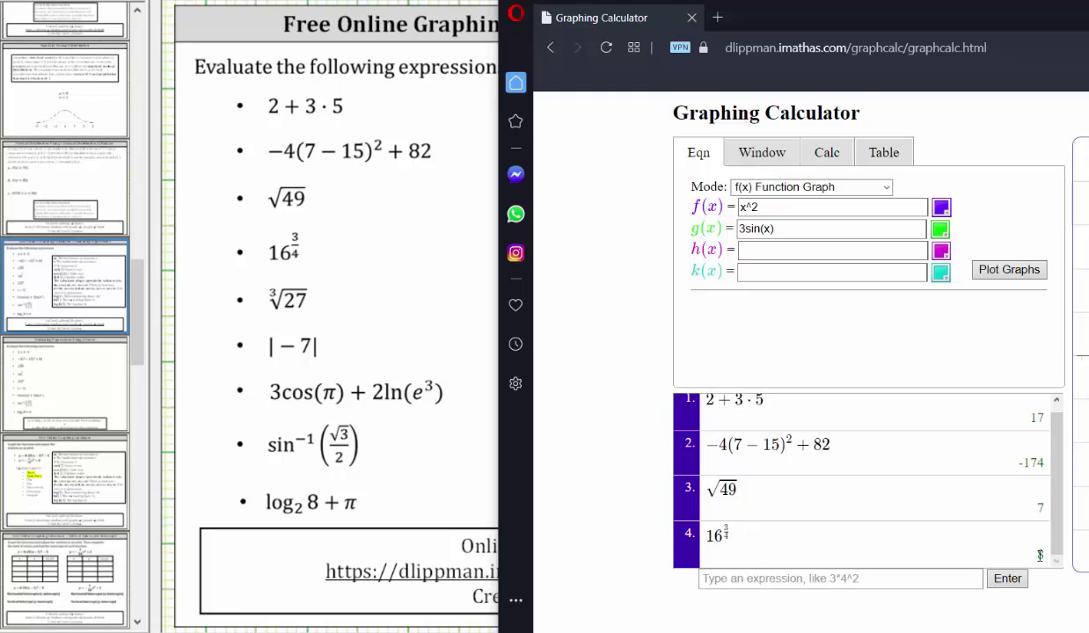
pyautogui.click(873, 577)
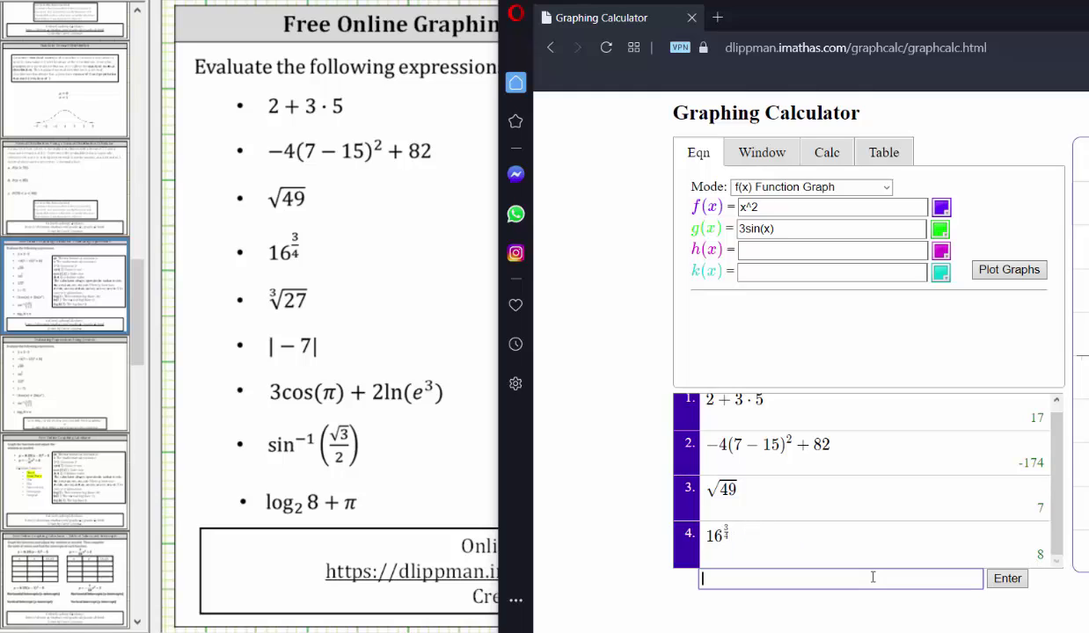
pyautogui.write('16^3/4')
pyautogui.click(1013, 582)
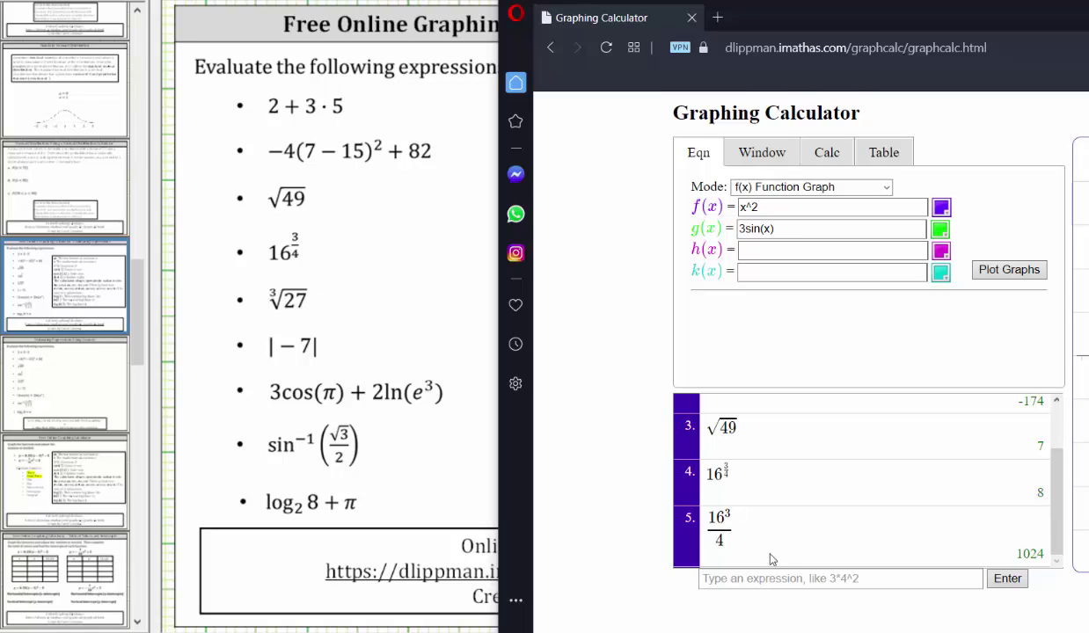
# Step: Evaluate the cube root of 27 using the root function with index 3
pyautogui.click(777, 577)
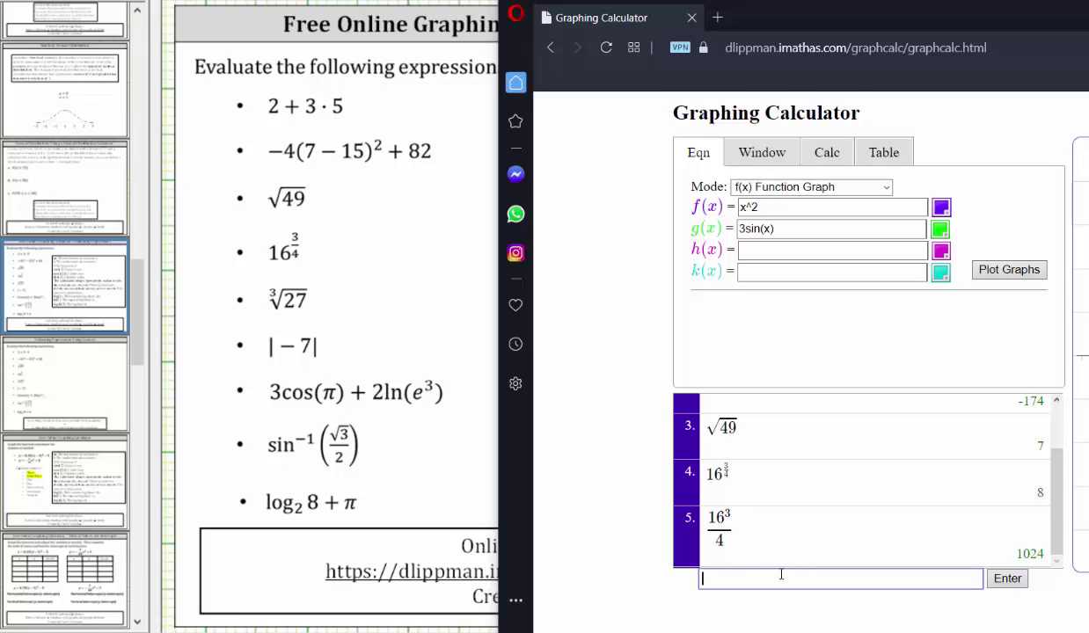
pyautogui.write('root')
pyautogui.write('(3')
pyautogui.write('(27)')
pyautogui.click(994, 577)
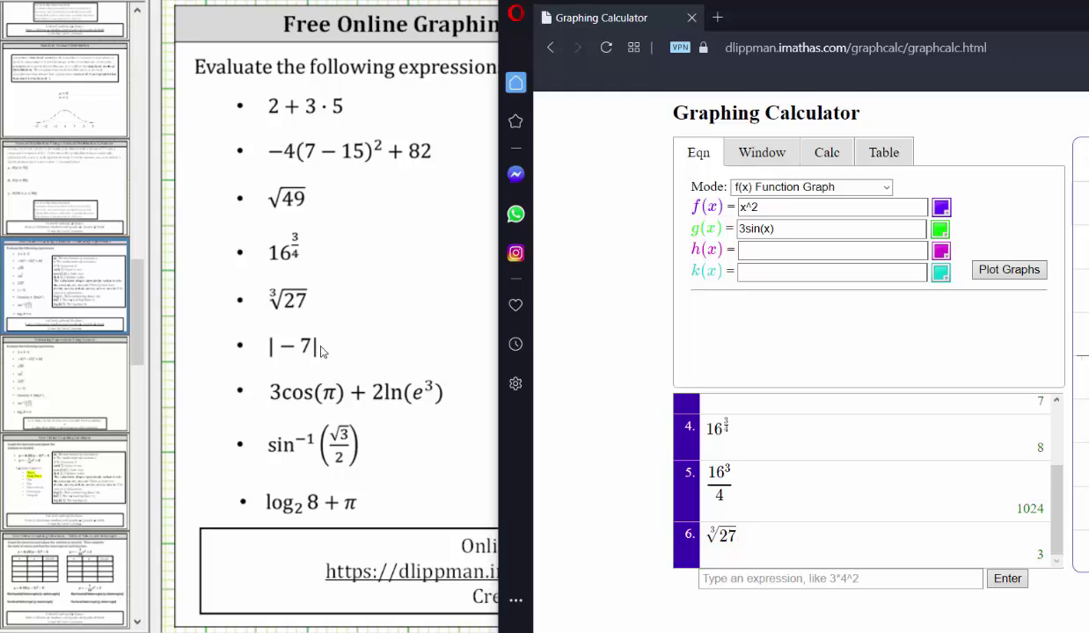
# Step: Evaluate the absolute value of -7 by entering abs(-7)
pyautogui.click(712, 578)
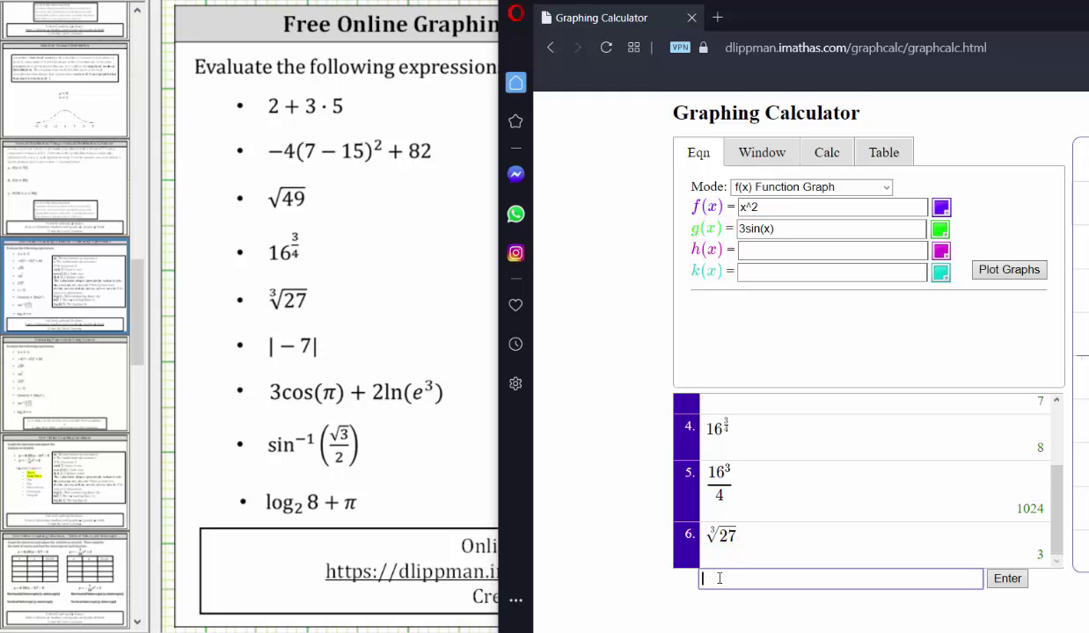
pyautogui.write('abs(-7)')
pyautogui.click(1011, 578)
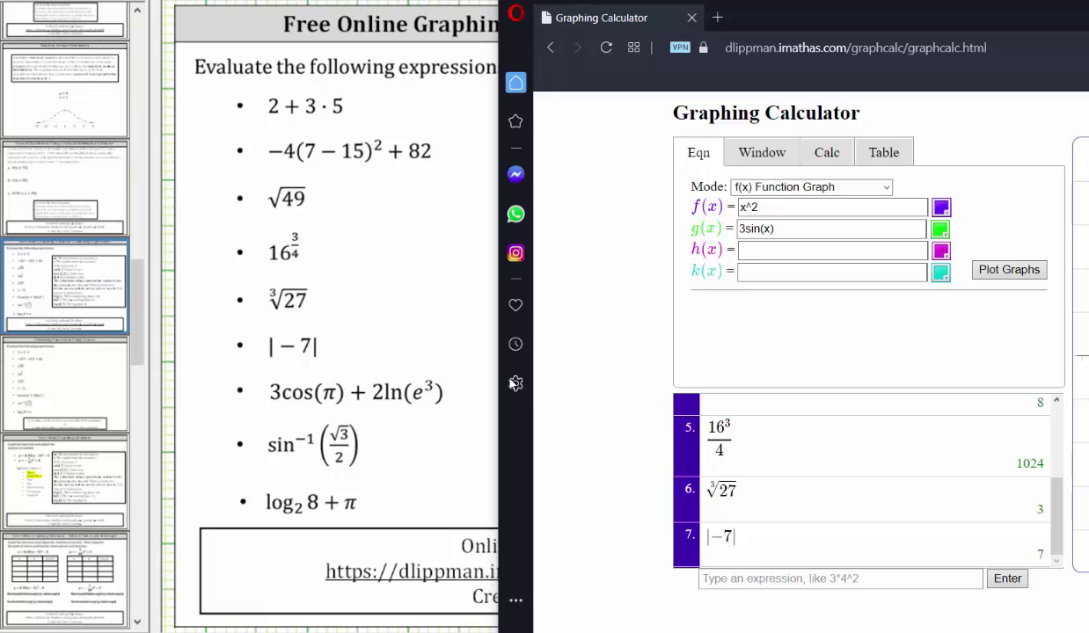
# Step: Evaluate the expression 3cos(pi)+2ln(e^3) in the calculator
pyautogui.click(770, 576)
pyautogui.write('3cos(')
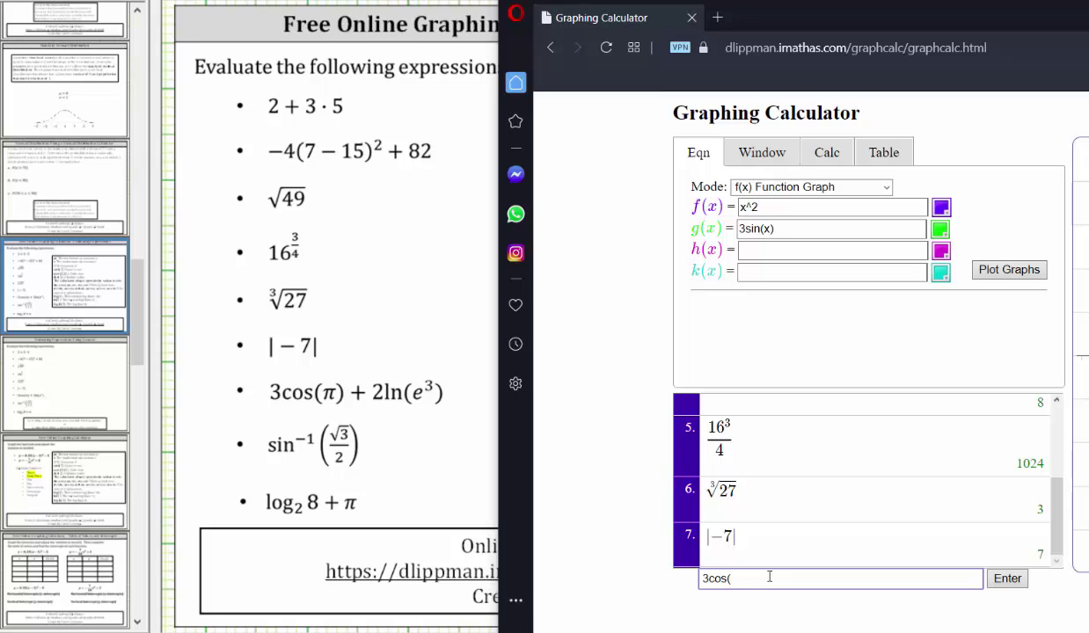
pyautogui.write('pi)+2ln(e^3')
pyautogui.click(971, 578)
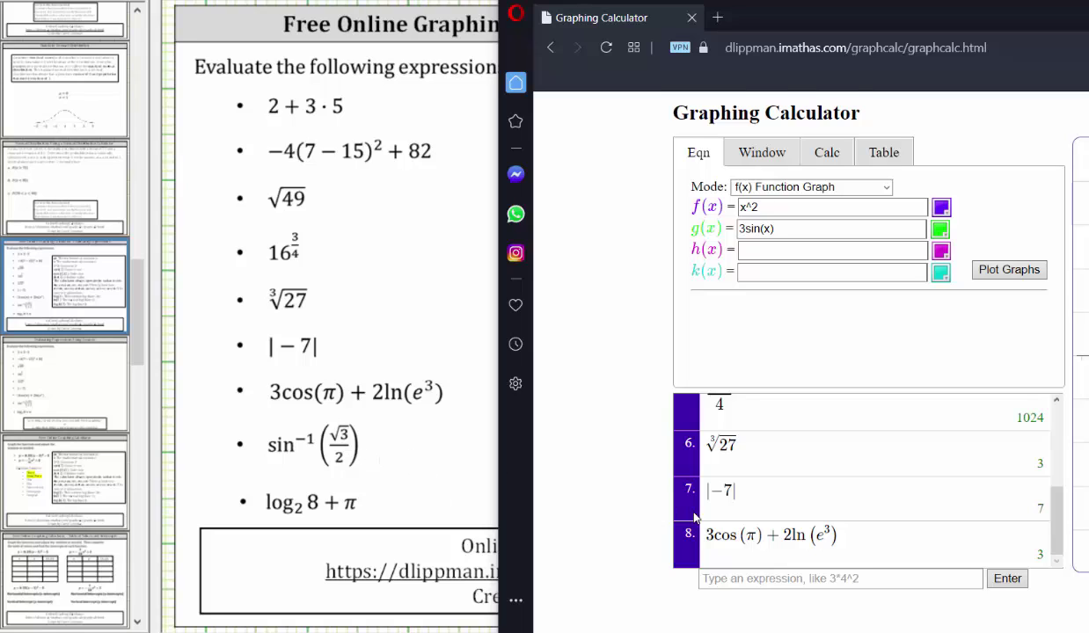
# Step: Evaluate the inverse sine of sqrt(3)/2 in both notations, as sin^-1(sqrt(3)/2) and as arcsin(sqrt(3)/2)
pyautogui.click(709, 578)
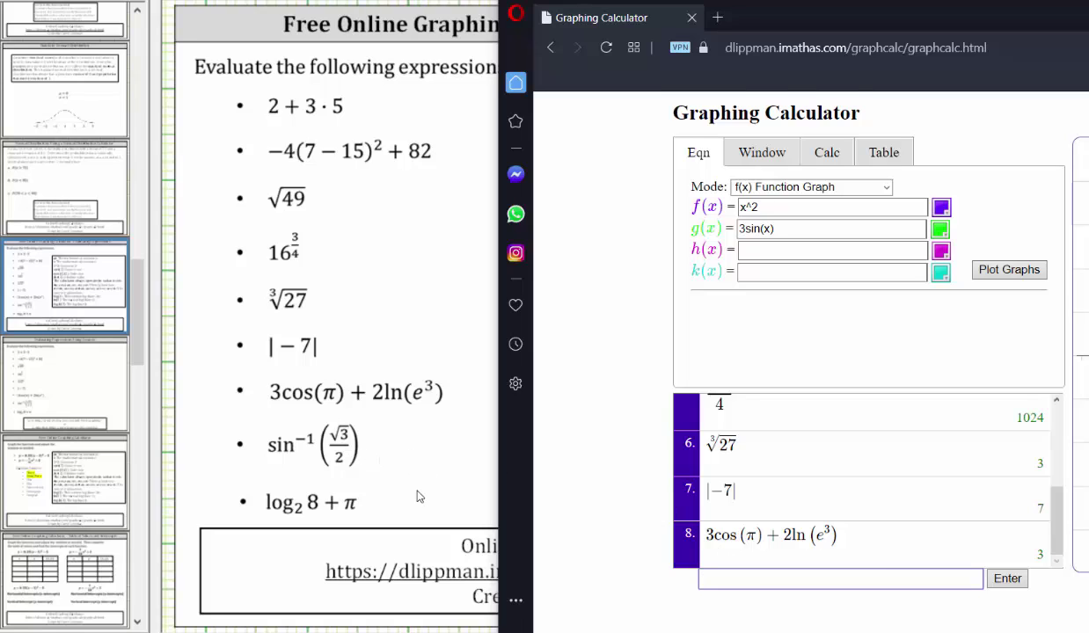
pyautogui.write('sin^-1(sqrt(3)/2')
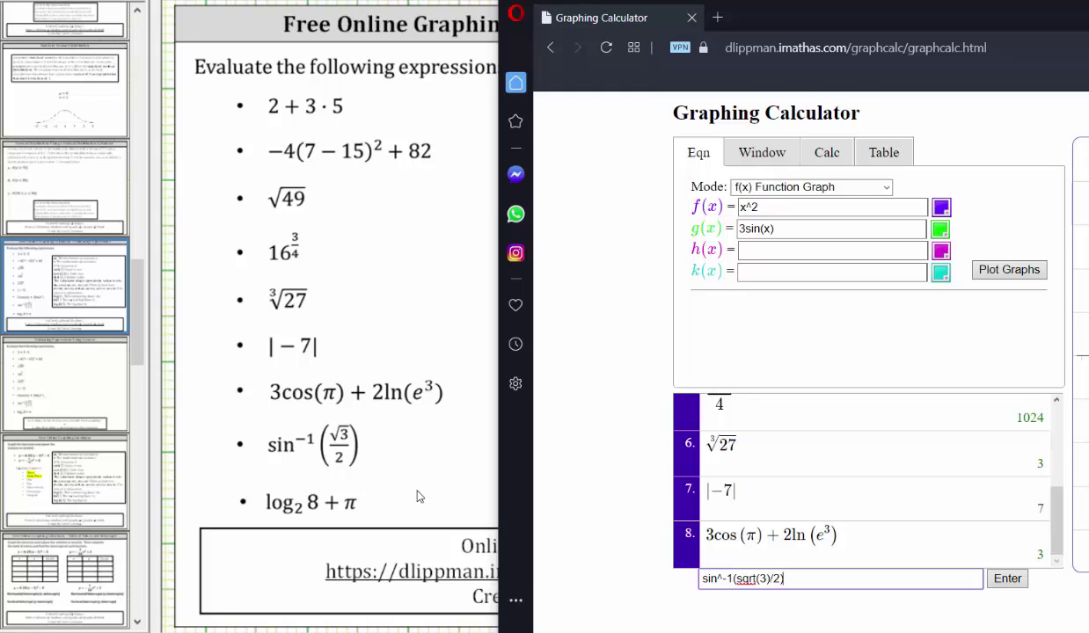
pyautogui.click(1002, 582)
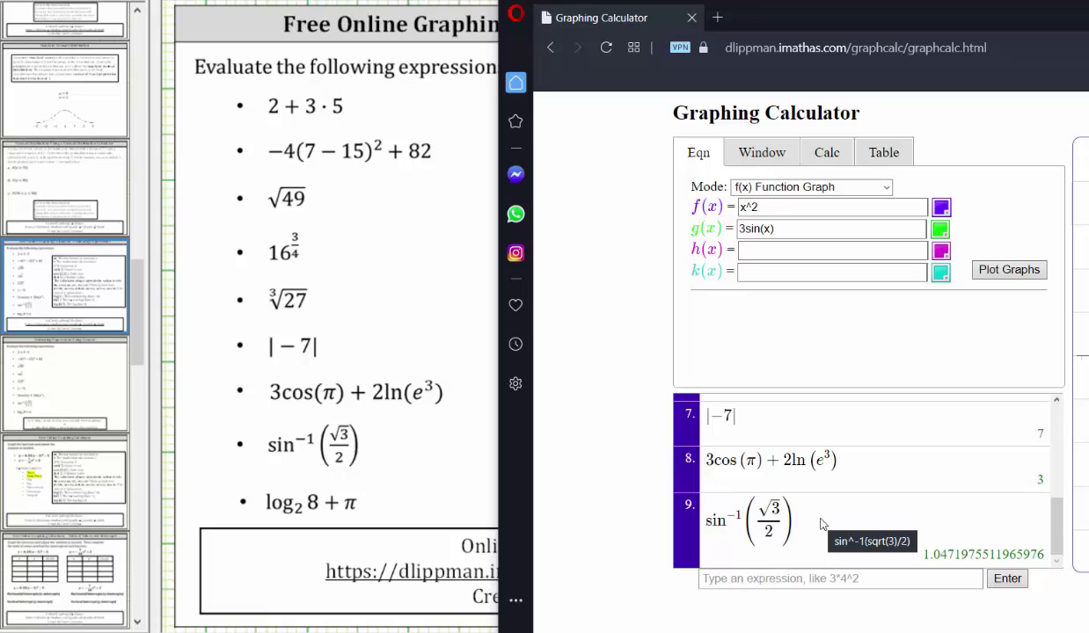
pyautogui.click(782, 581)
pyautogui.write('arc')
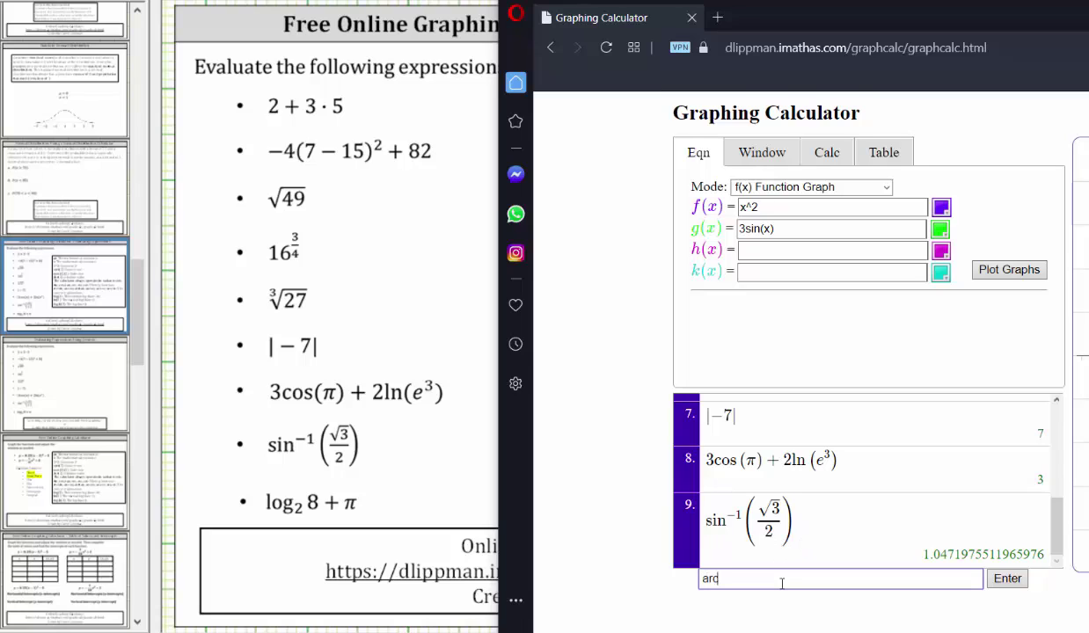
pyautogui.write('sin(sqrt(3)/2)')
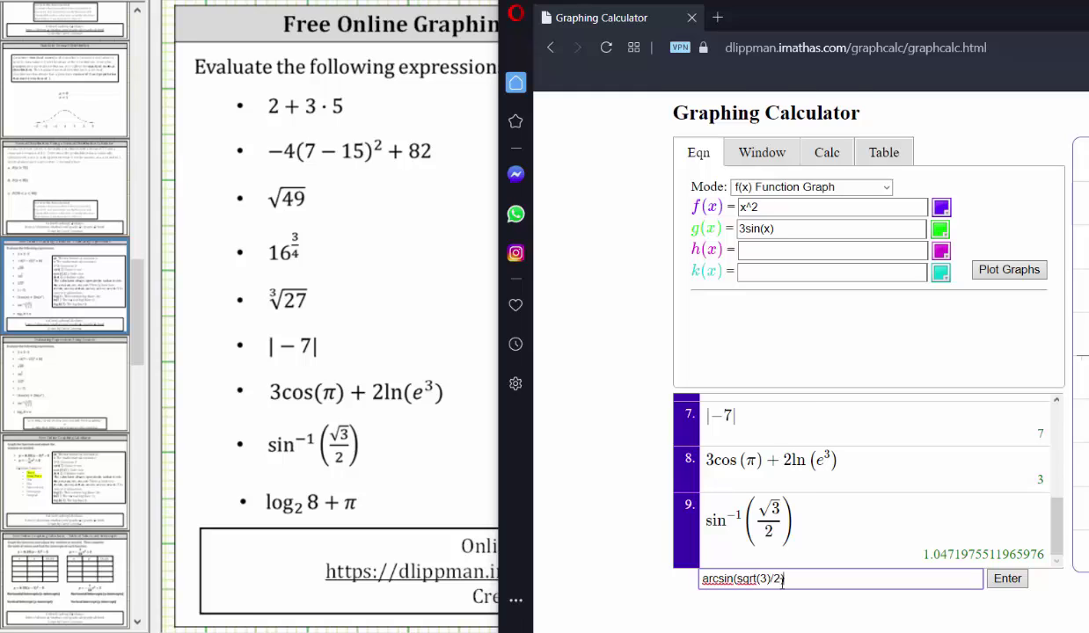
pyautogui.press('Return')
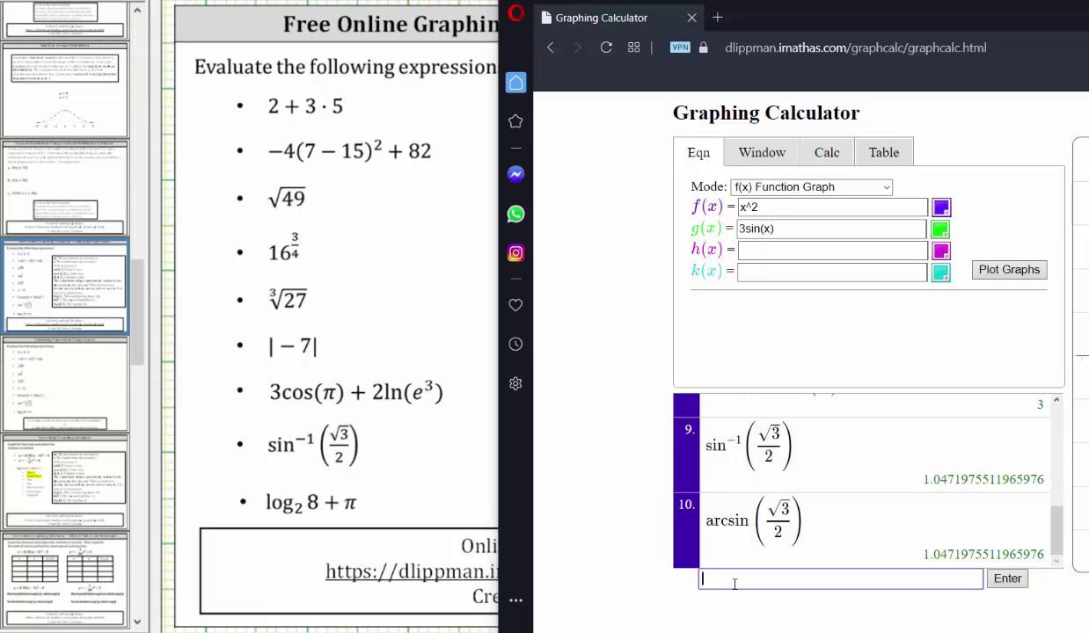
# Step: Evaluate the base-2 logarithm of 8 plus pi
pyautogui.write('log')
pyautogui.write('2(8)')
pyautogui.write('+pi')
pyautogui.press('Return')
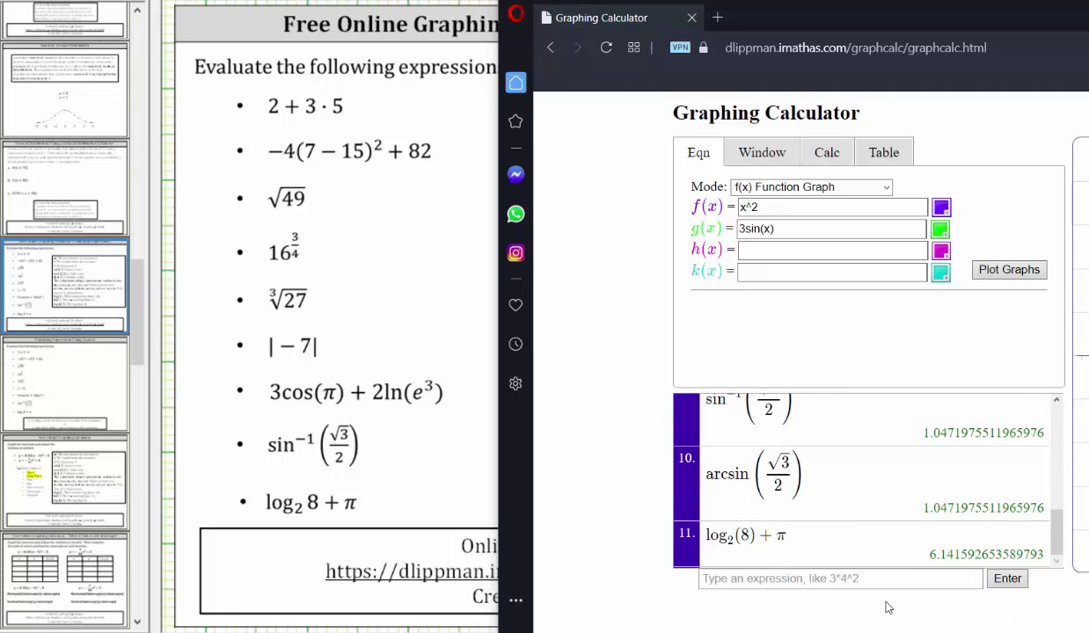